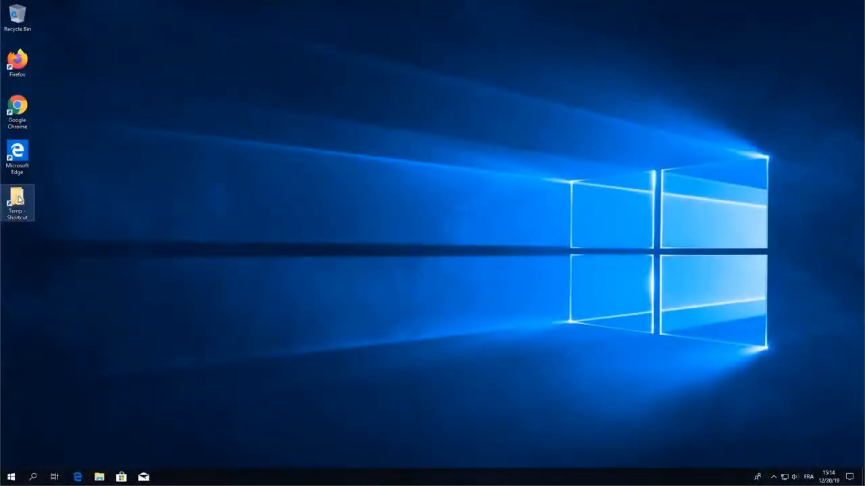
Run Setup from Temp > DP AD Workstation, approve it, and install the Visual C++ prerequisite
double_click(19, 200)
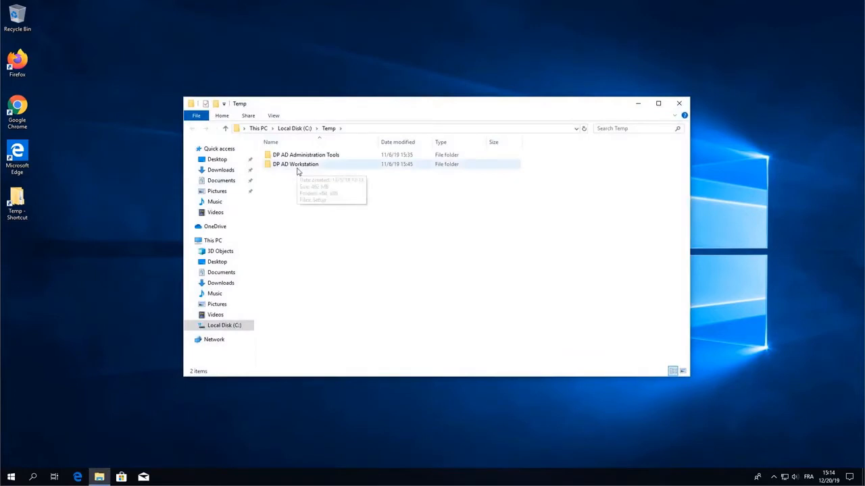
double_click(298, 172)
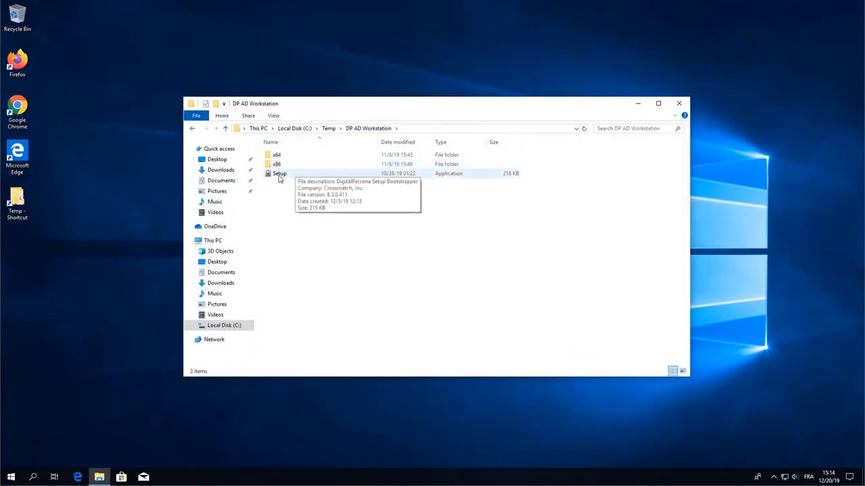
click(279, 177)
double_click(279, 174)
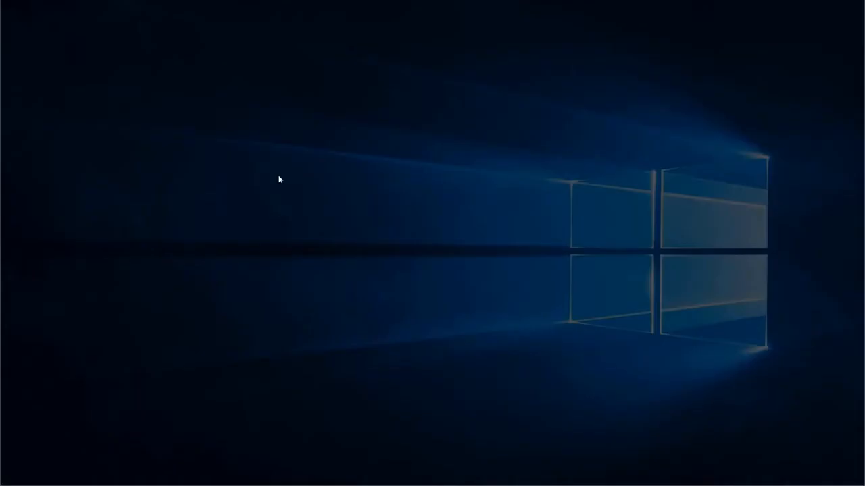
click(387, 299)
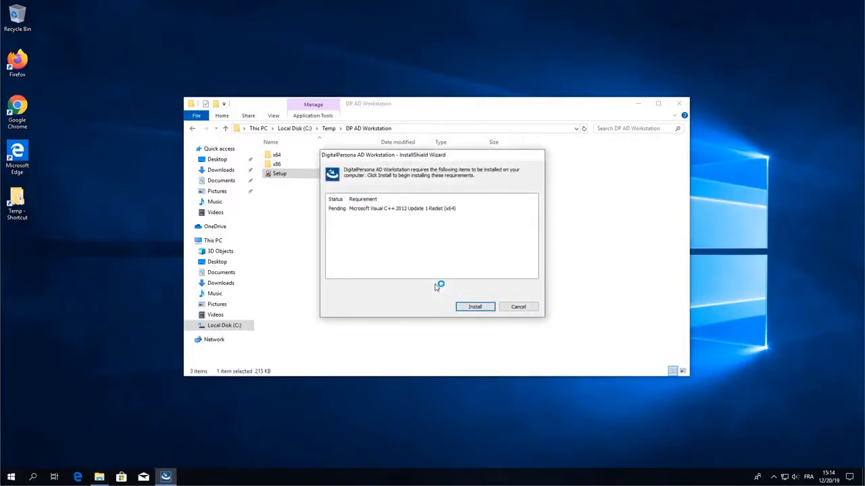
click(473, 307)
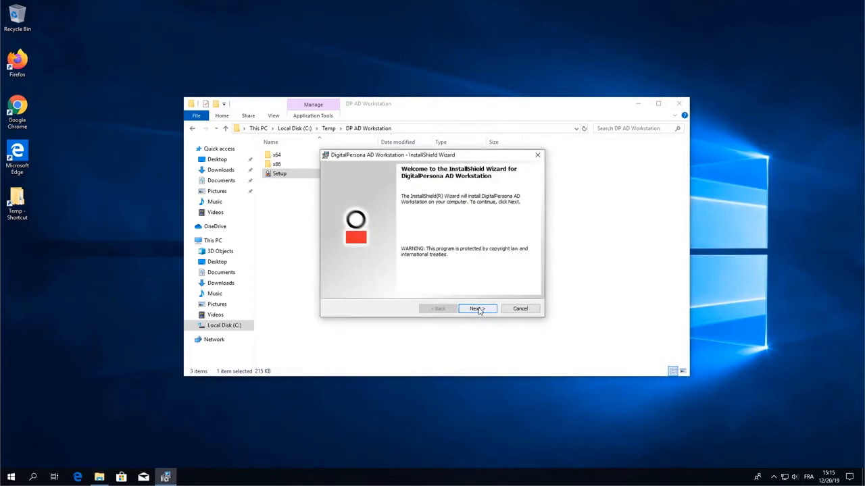
Accept the licence, keep the default folder and store biometric data locally
click(478, 310)
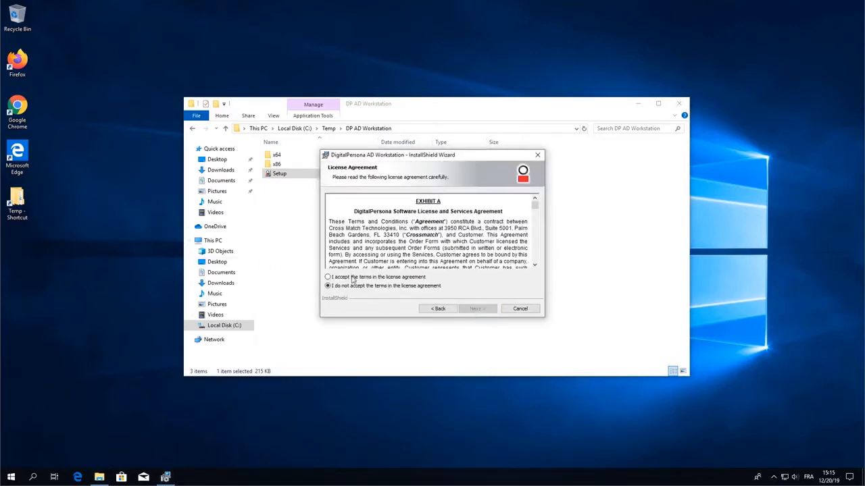
click(355, 277)
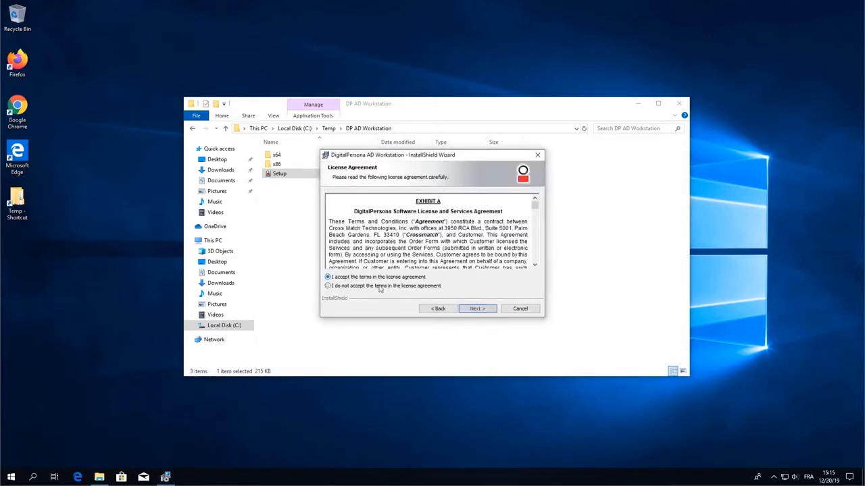
click(477, 309)
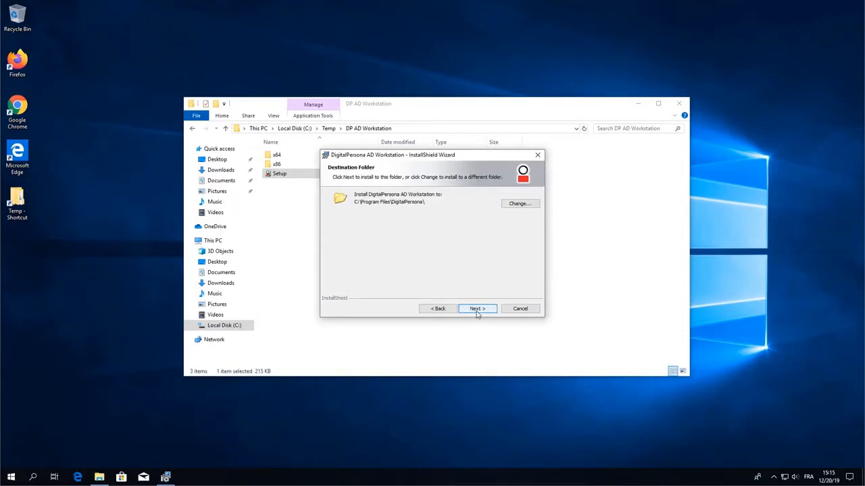
click(477, 309)
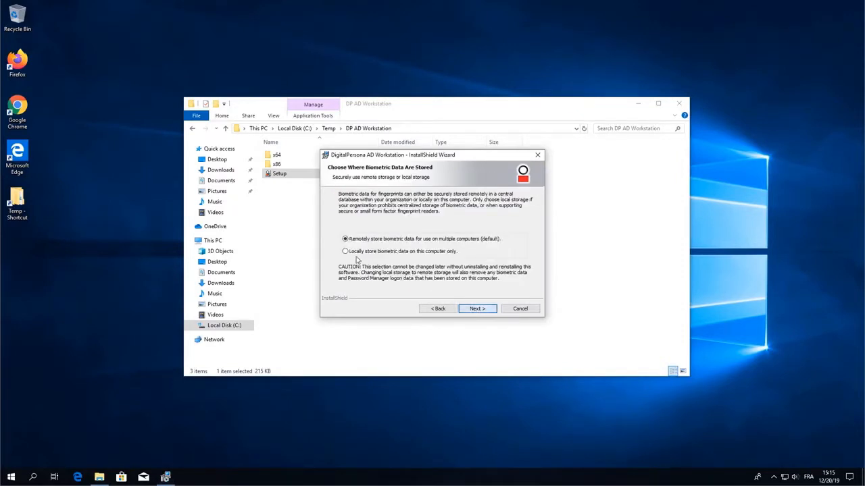
click(476, 309)
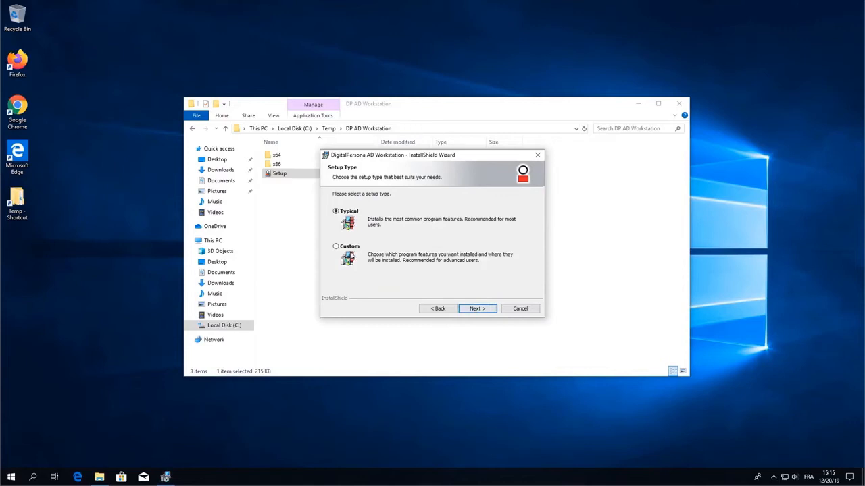
Choose Custom setup, install Attended Enrollment on the local hard drive, and start installing
click(341, 248)
click(476, 309)
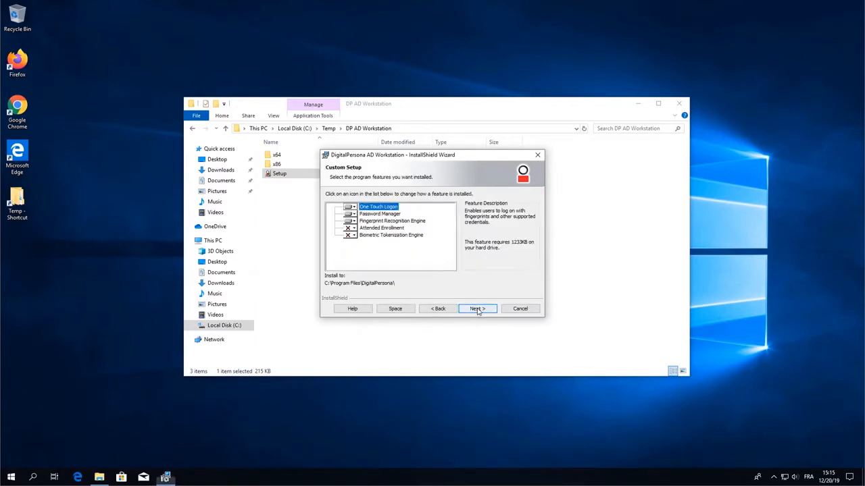
click(353, 229)
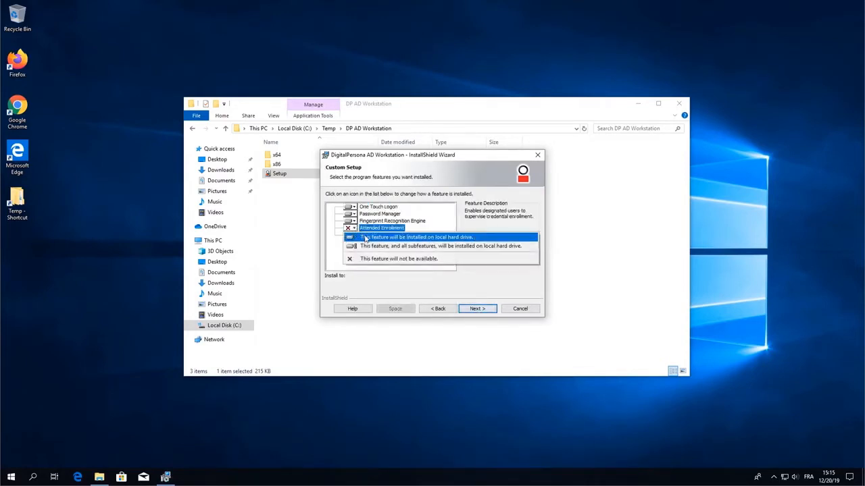
click(365, 238)
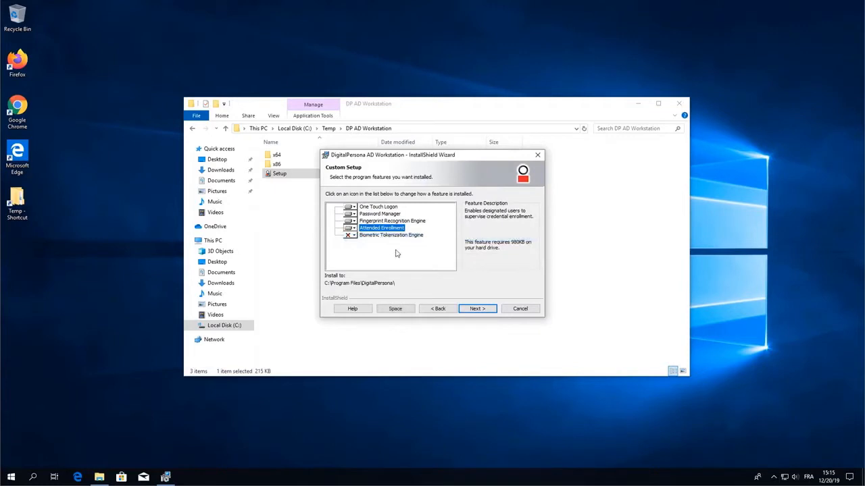
click(476, 310)
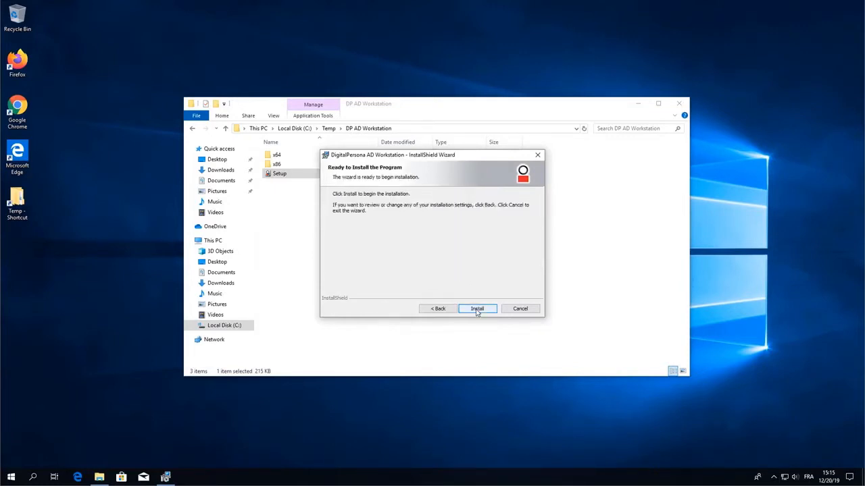
click(477, 308)
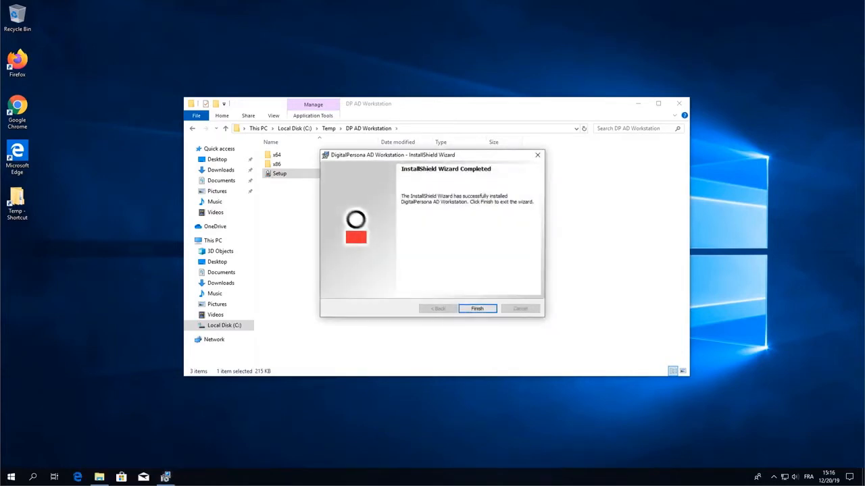
Finish the wizard and accept the prompt to restart the computer now
click(481, 308)
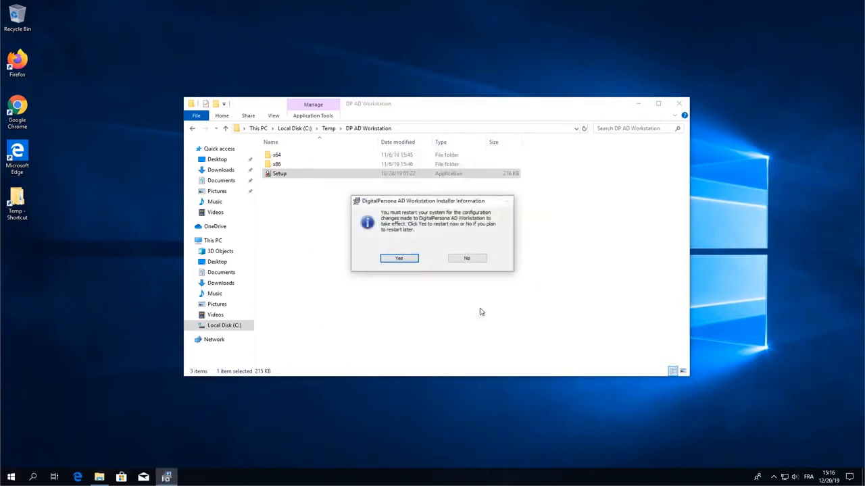
click(399, 259)
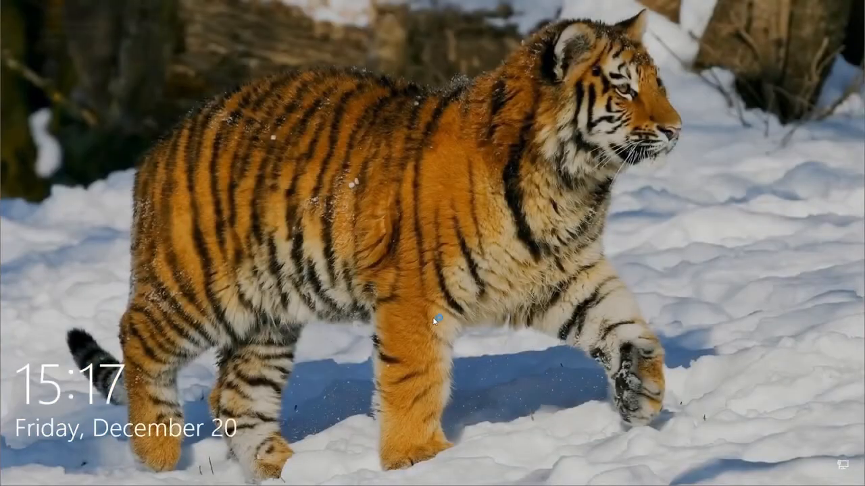
Get past the lock screen and sign in with the account password
click(407, 295)
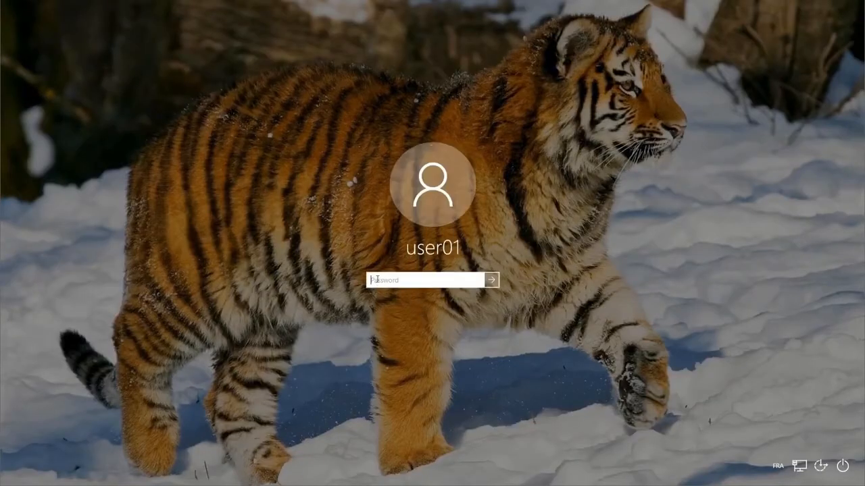
text(p)
key(Return)
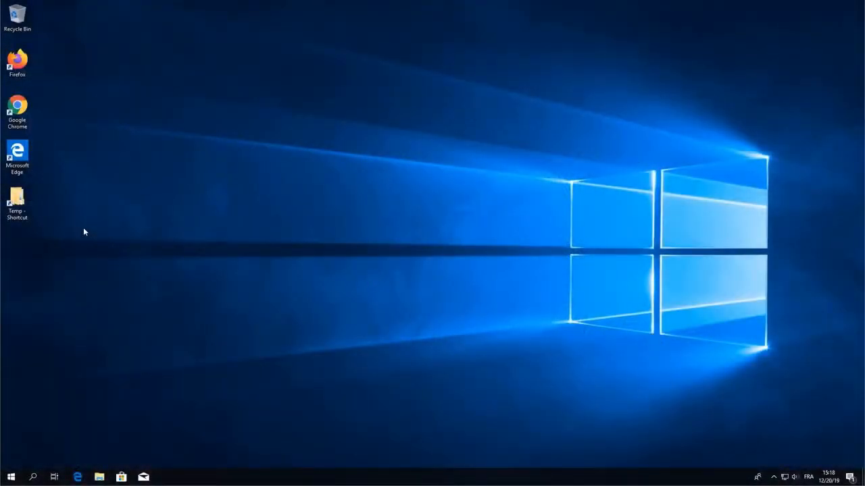
Run Setup from Temp > DP AD Administration Tools and install it with all defaults
double_click(19, 199)
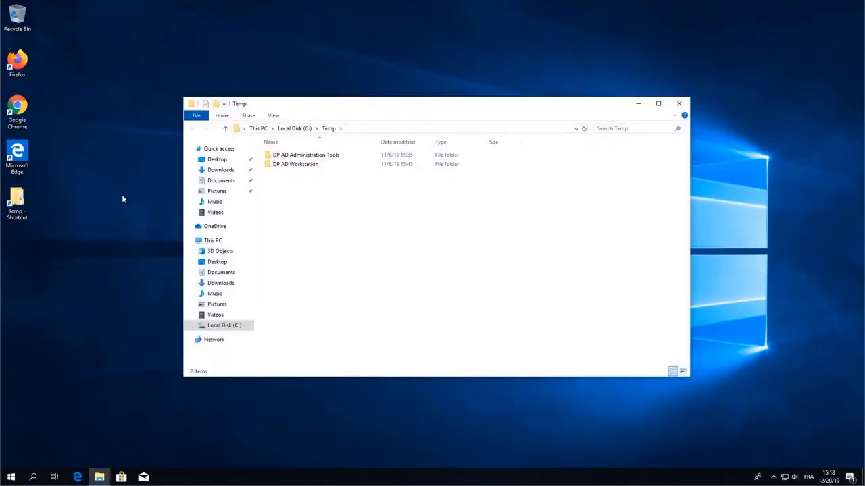
double_click(305, 156)
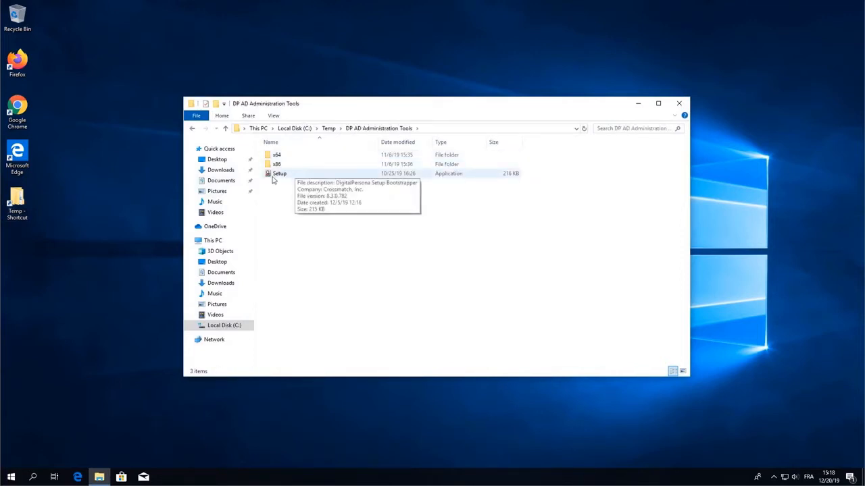
double_click(277, 174)
click(384, 298)
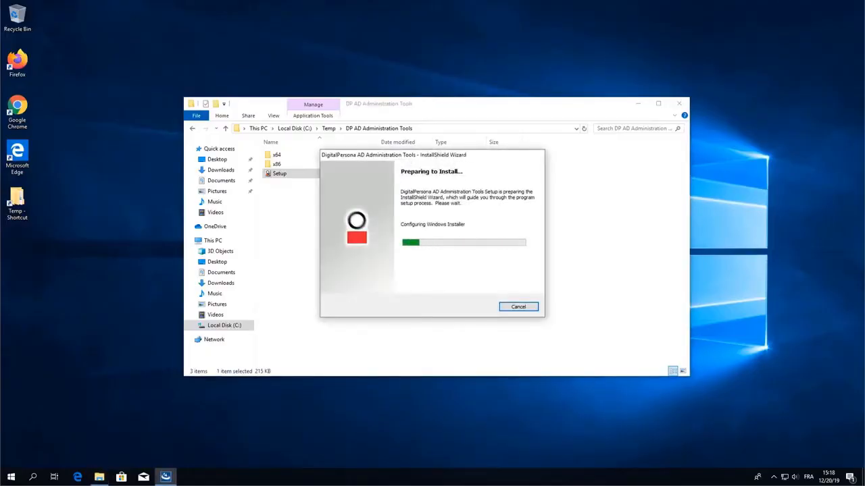
click(478, 309)
click(477, 308)
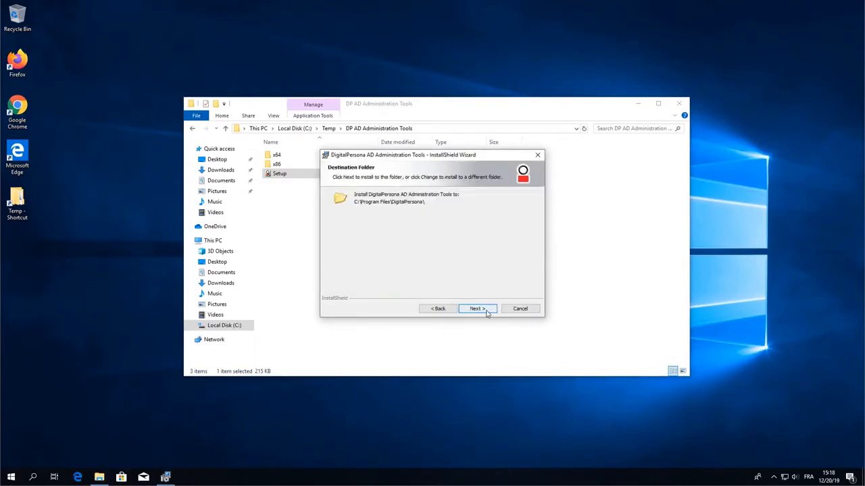
click(478, 308)
click(478, 309)
click(478, 309)
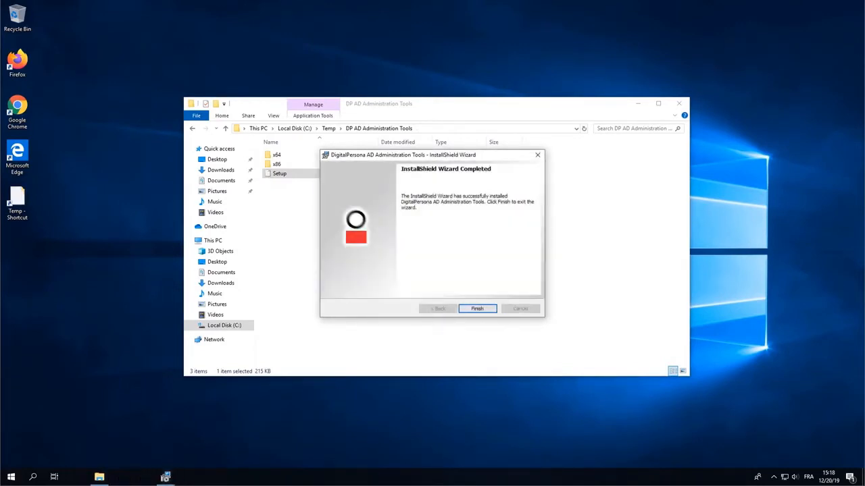
click(486, 308)
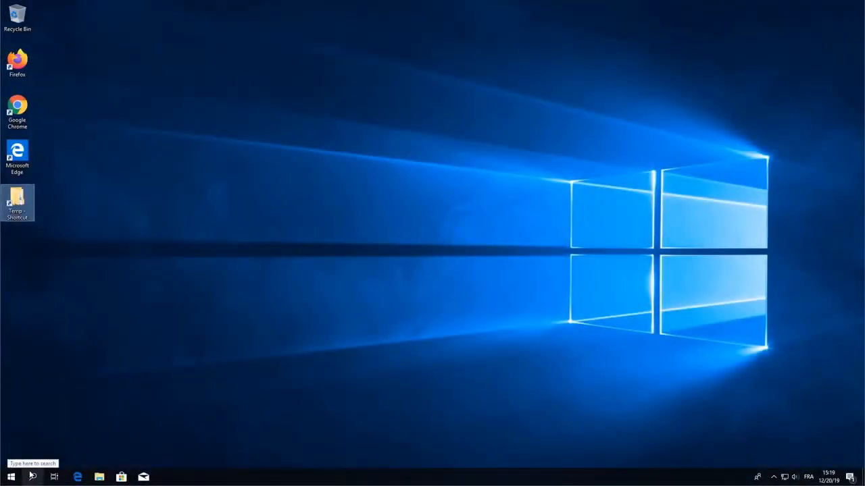
Search for gpedit.msc and launch the Edit group policy result
click(32, 476)
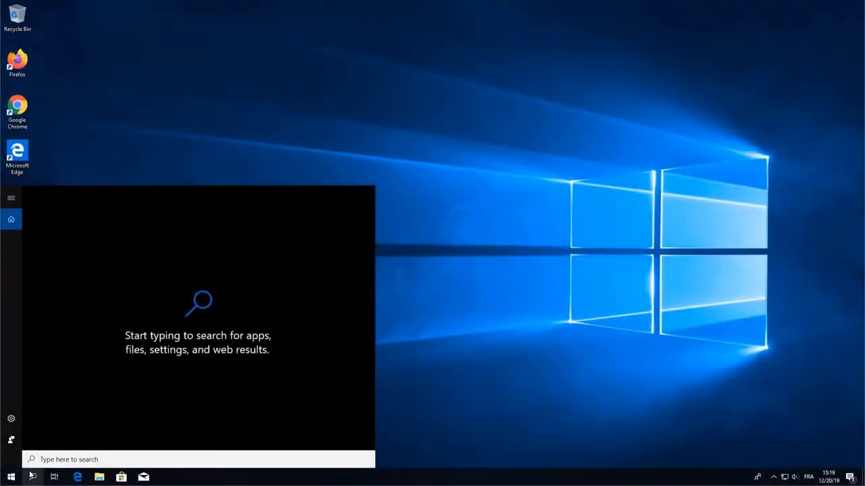
text(gpedit)
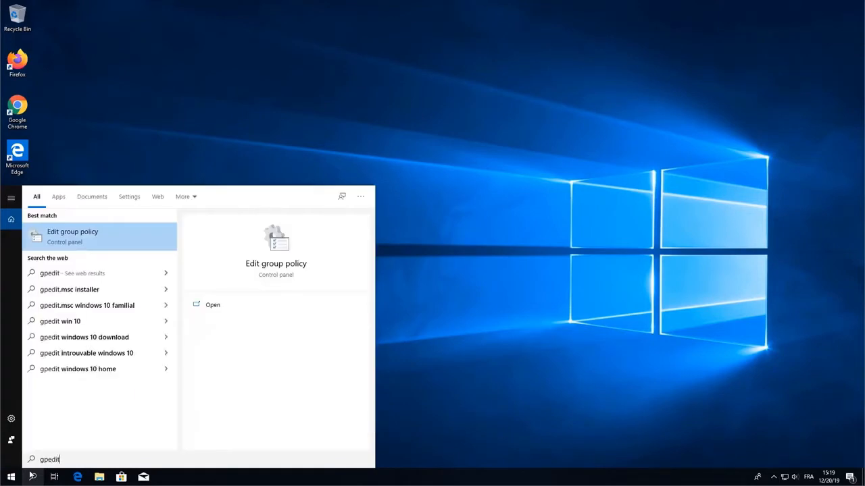
text(.)
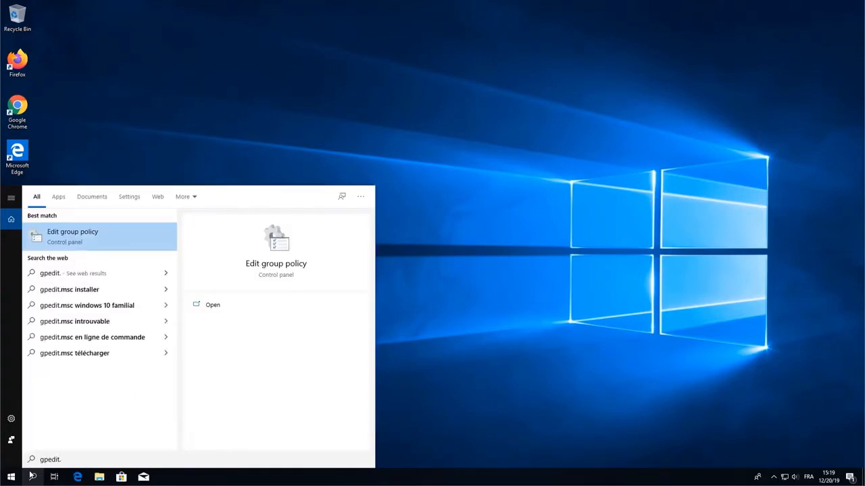
text(msc)
key(Return)
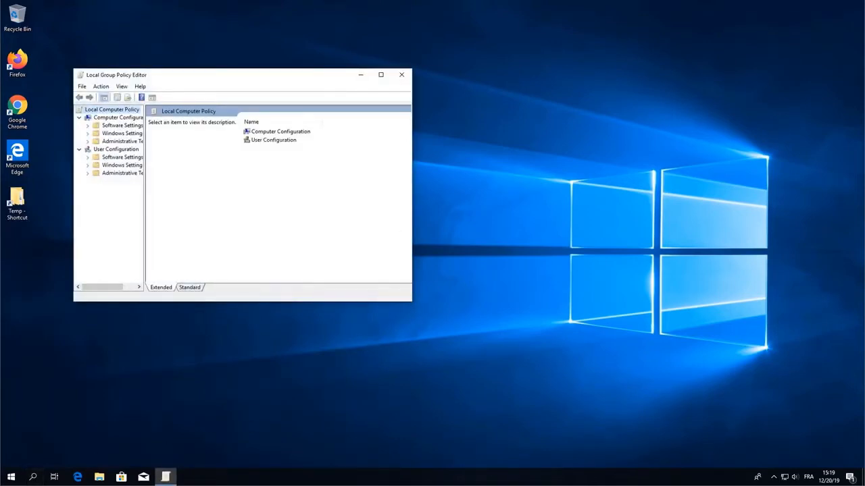
Enlarge the editor and widen the tree, then show Software Settings > DigitalPersona Client > Security > Authentication
drag(411, 302, 614, 387)
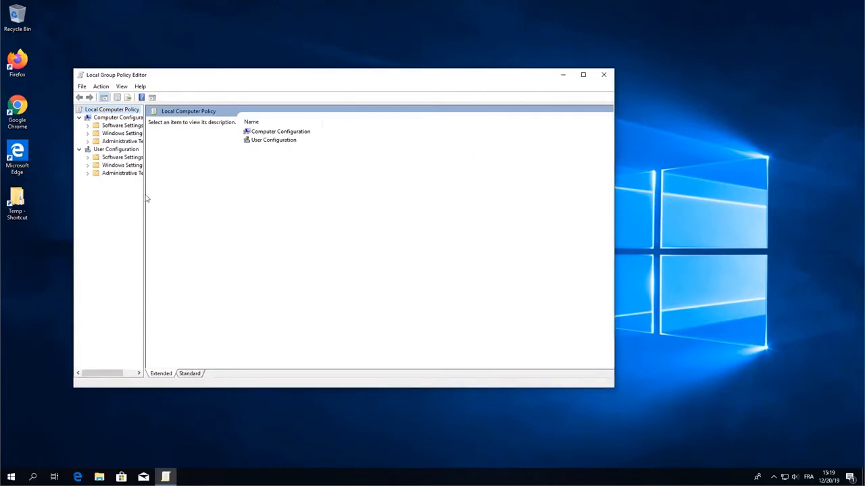
drag(144, 195, 222, 195)
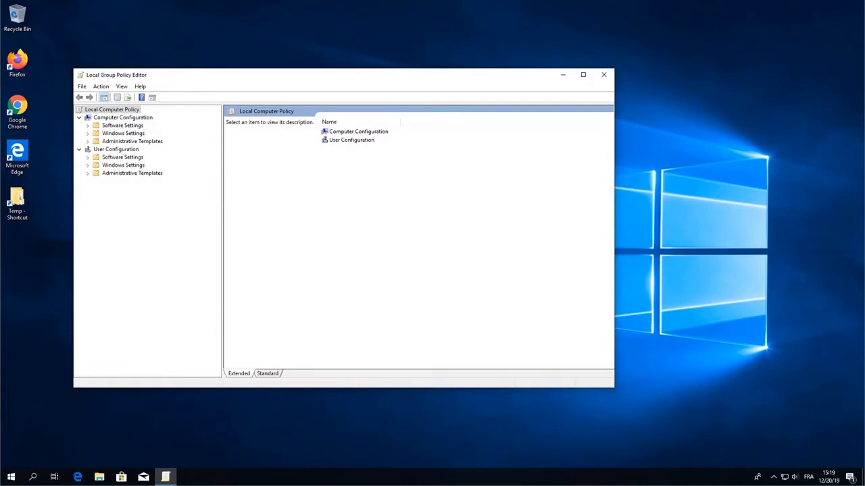
double_click(118, 126)
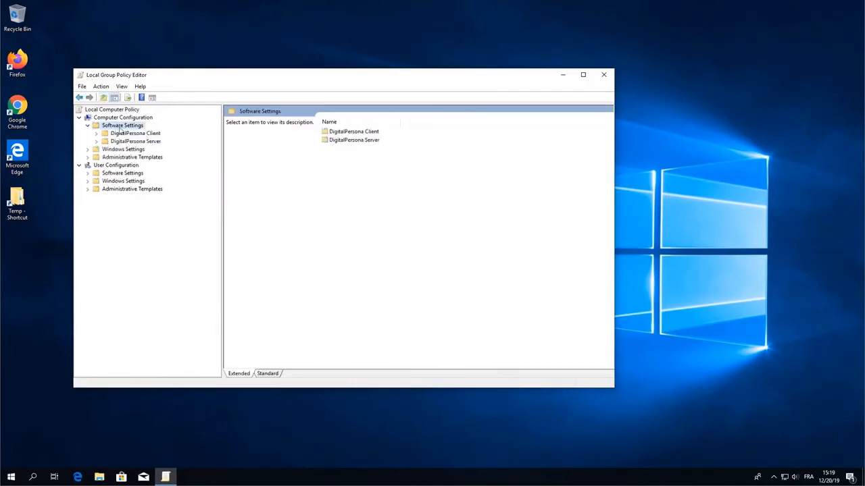
double_click(139, 134)
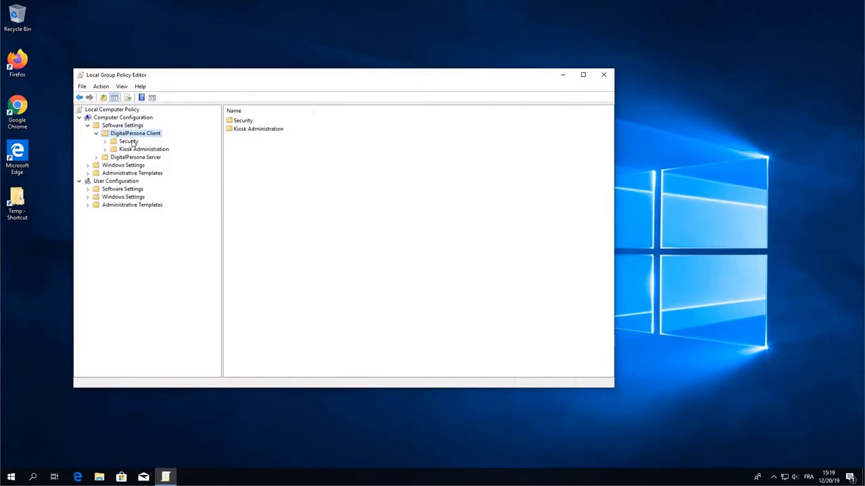
double_click(130, 142)
click(140, 150)
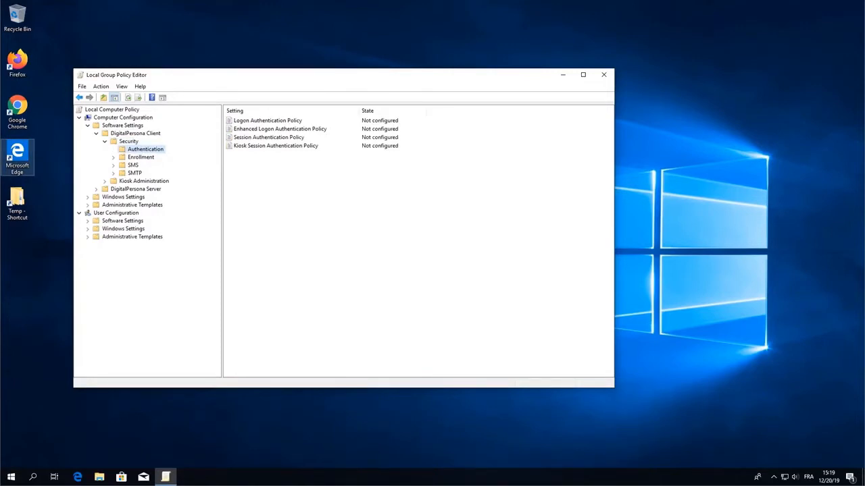
Enable Logon Authentication Policy and add Password as an allowed logon credential
double_click(265, 121)
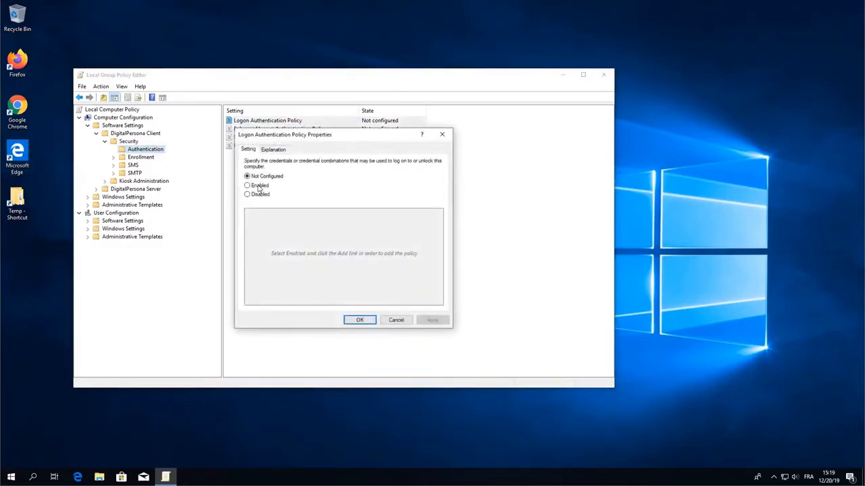
click(259, 187)
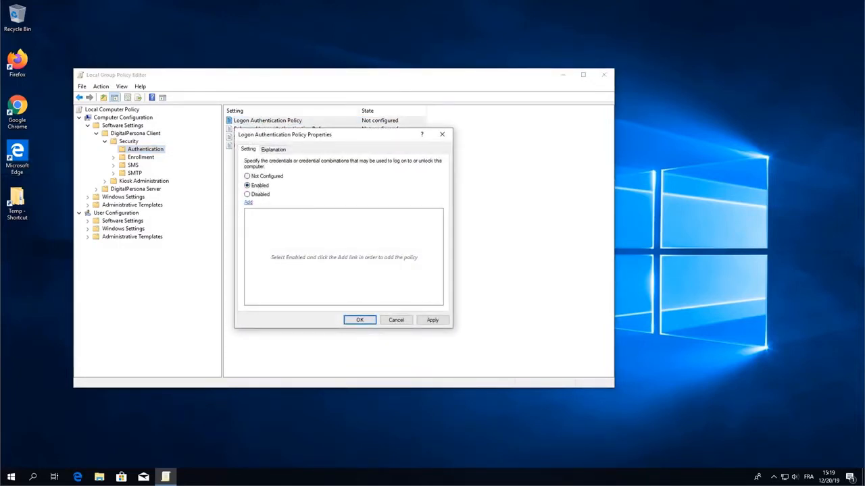
click(249, 204)
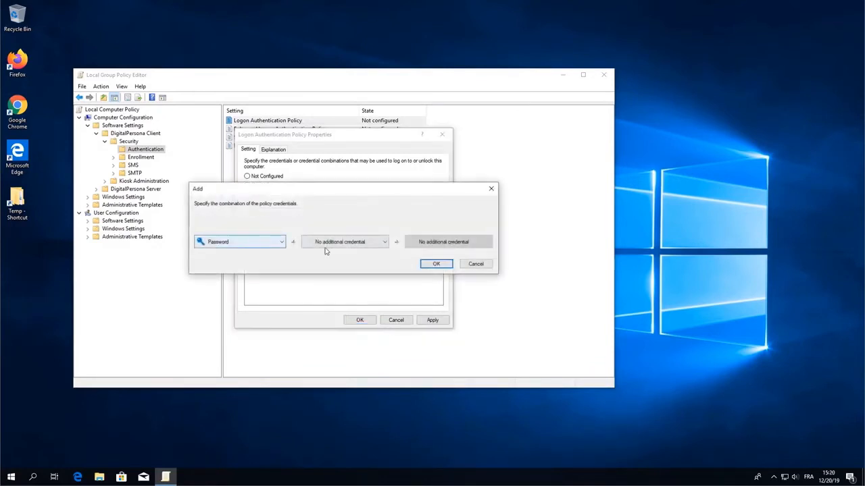
click(436, 264)
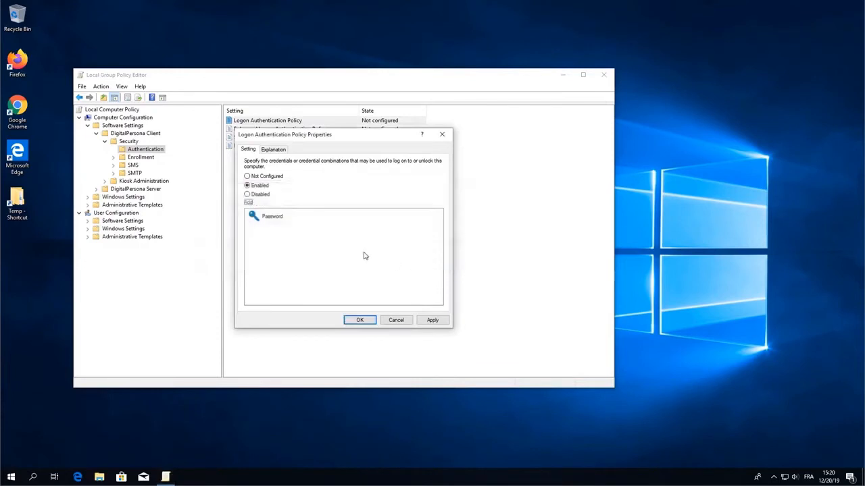
Add Fingerprints as a second allowed logon credential and apply the policy
click(249, 204)
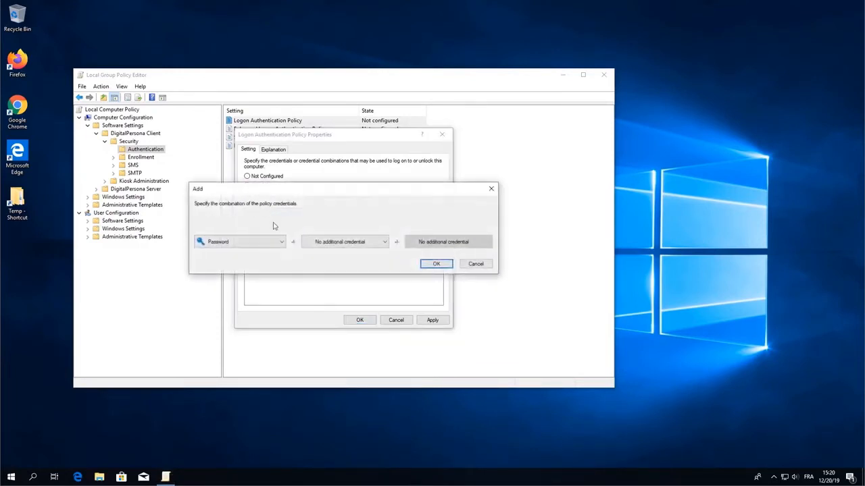
click(277, 241)
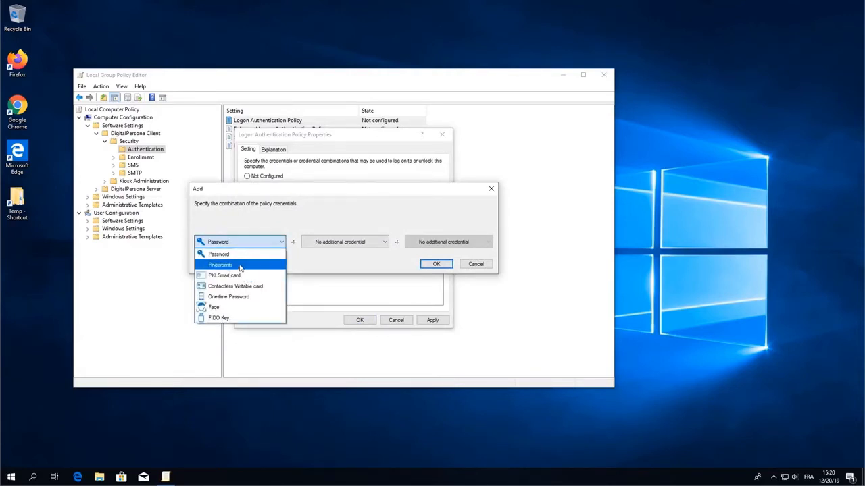
click(280, 265)
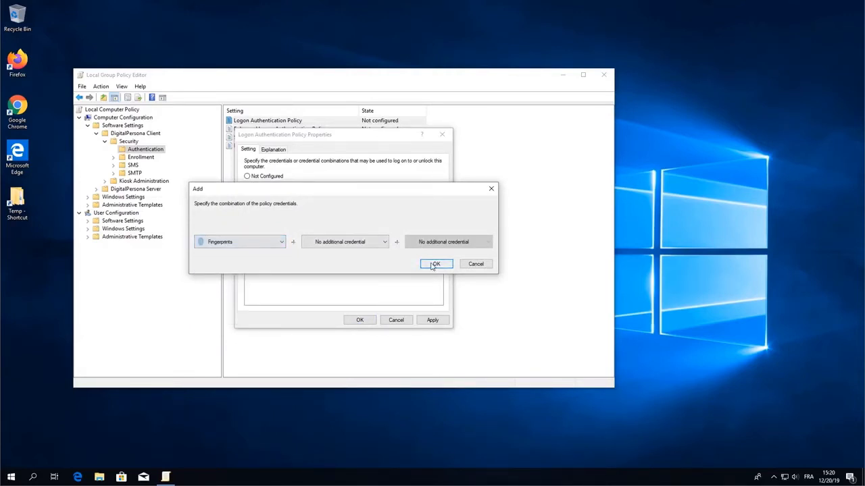
click(379, 245)
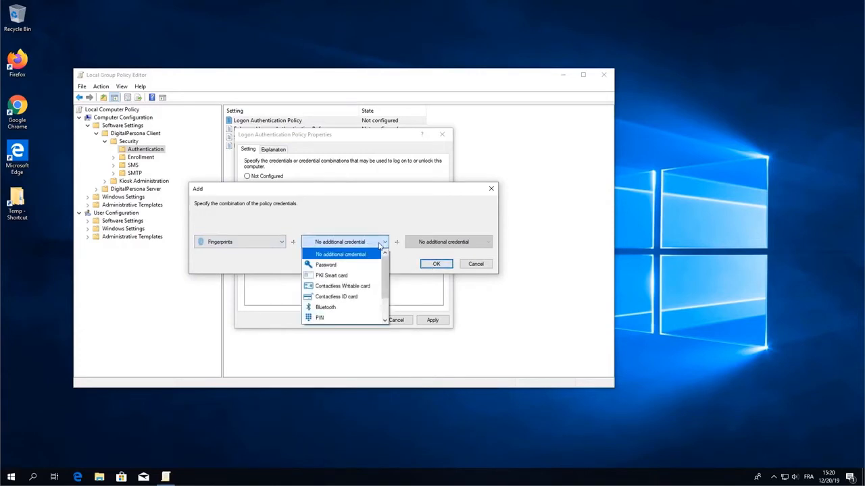
click(396, 221)
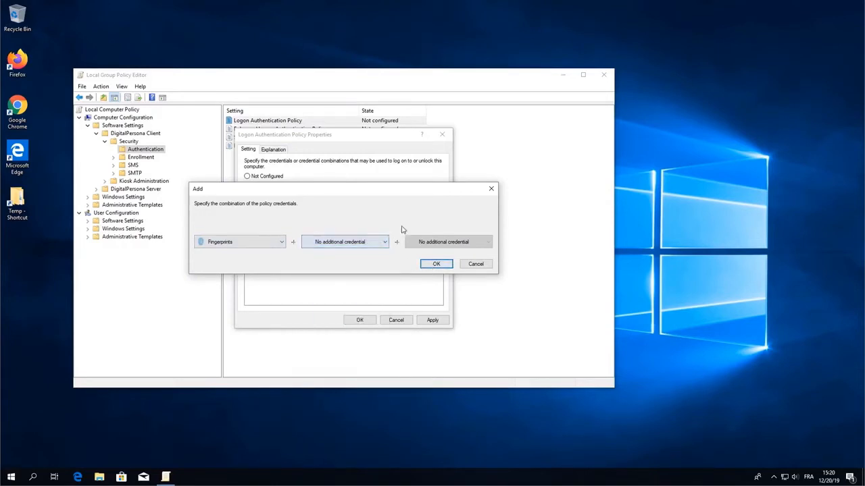
click(443, 267)
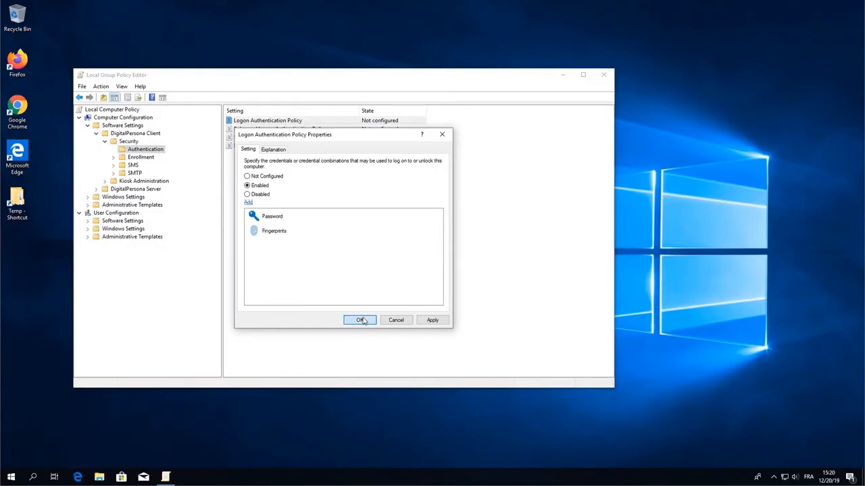
click(426, 321)
click(360, 321)
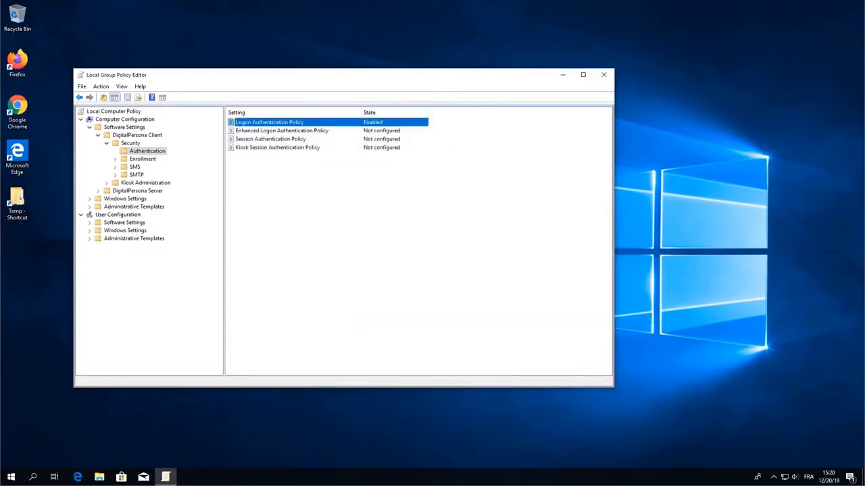
In Enrollment Policy, tick Password, Fingerprints, cards, Bluetooth, PIN, One-time Password and Face
click(142, 159)
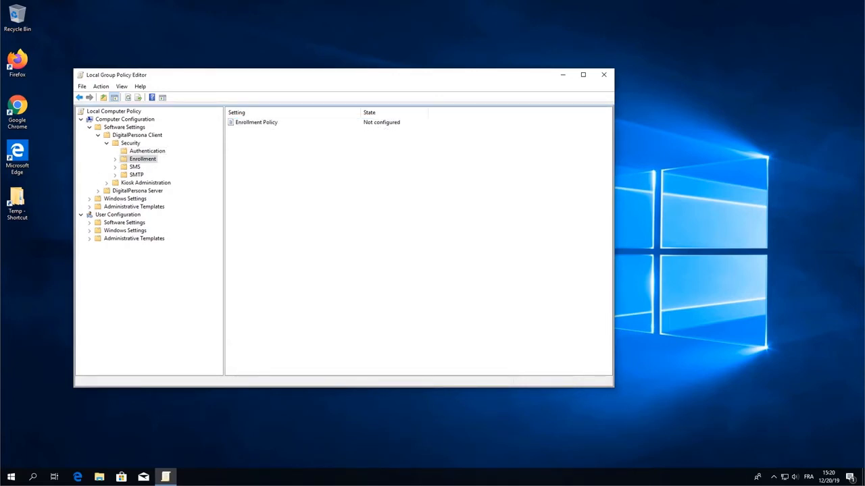
double_click(264, 123)
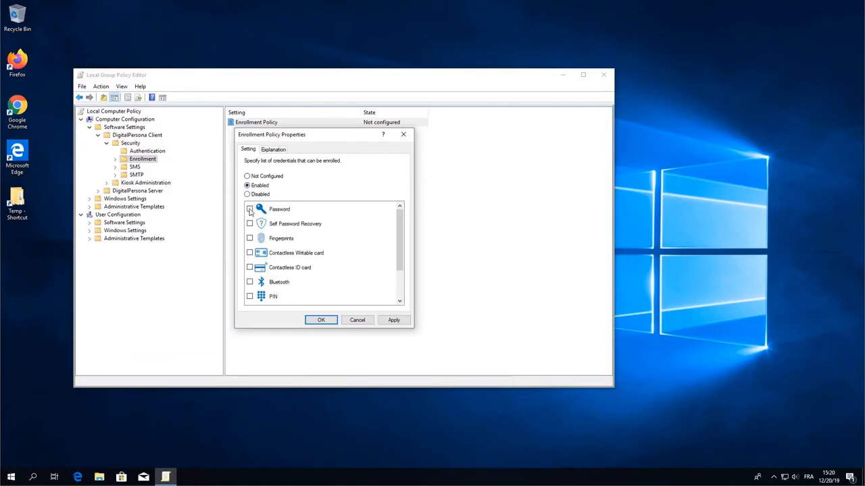
click(249, 223)
click(249, 238)
click(249, 252)
click(249, 268)
click(249, 297)
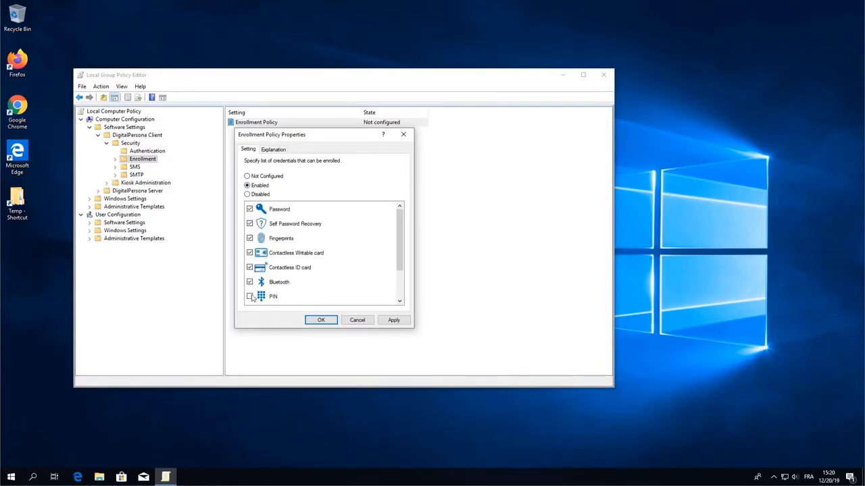
scroll(250, 298, down, 1)
click(249, 268)
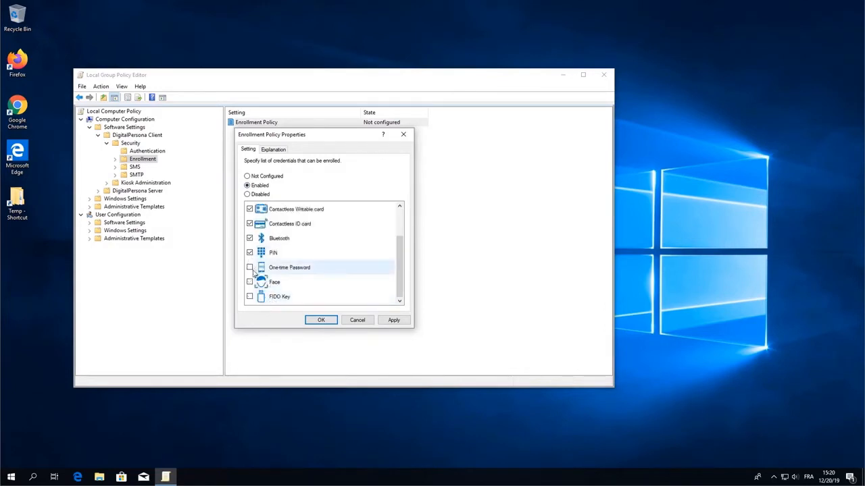
click(250, 281)
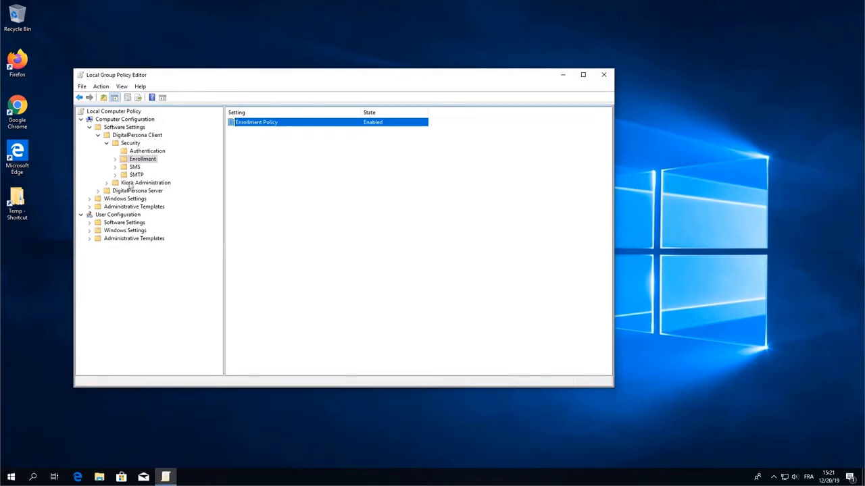
Show Administrative Templates > DigitalPersona (AD) > Workstations > Advanced settings
click(90, 207)
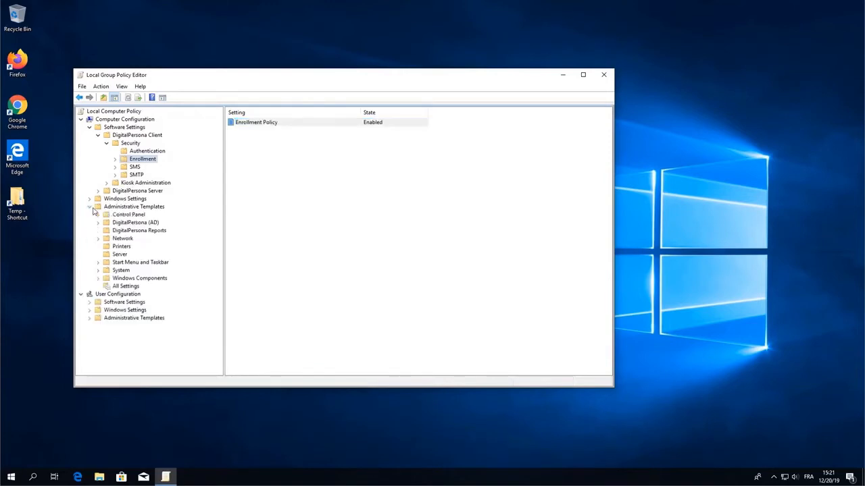
double_click(134, 223)
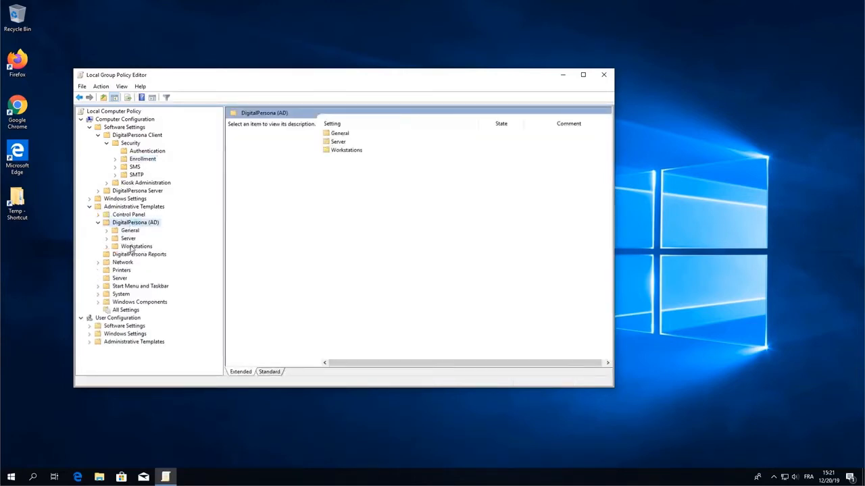
double_click(132, 247)
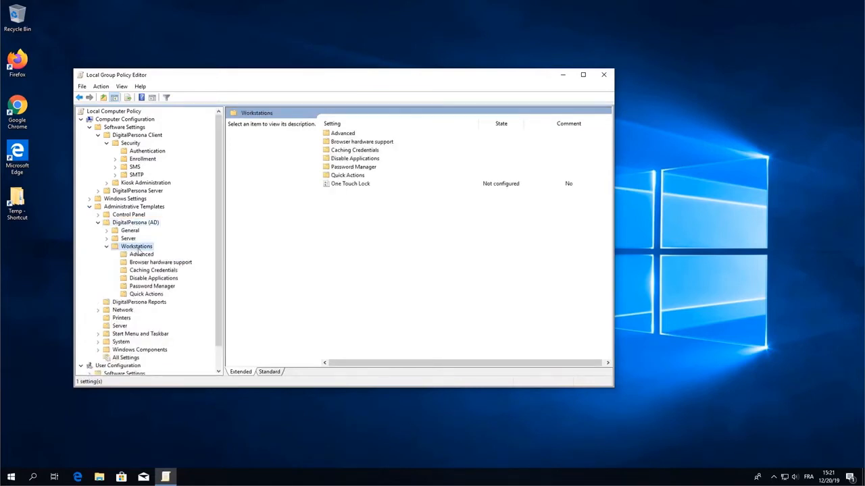
click(142, 255)
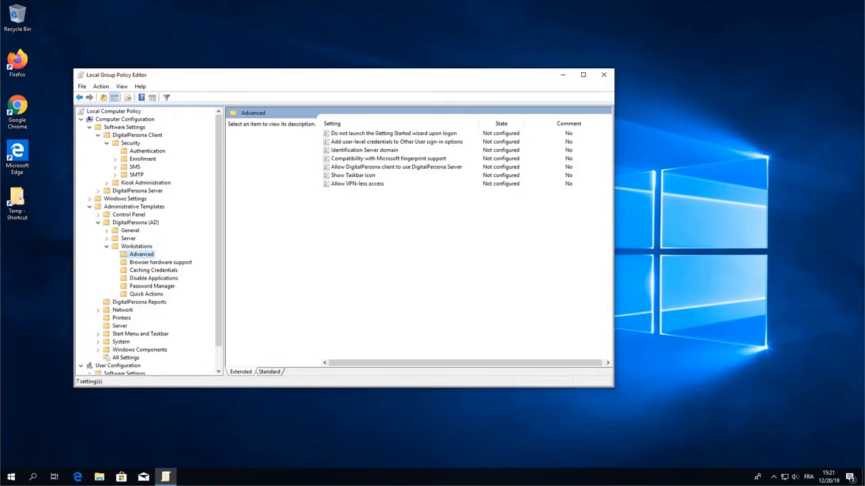
Set "Allow DigitalPersona client to use DigitalPersona Server" to Disabled and apply
click(379, 170)
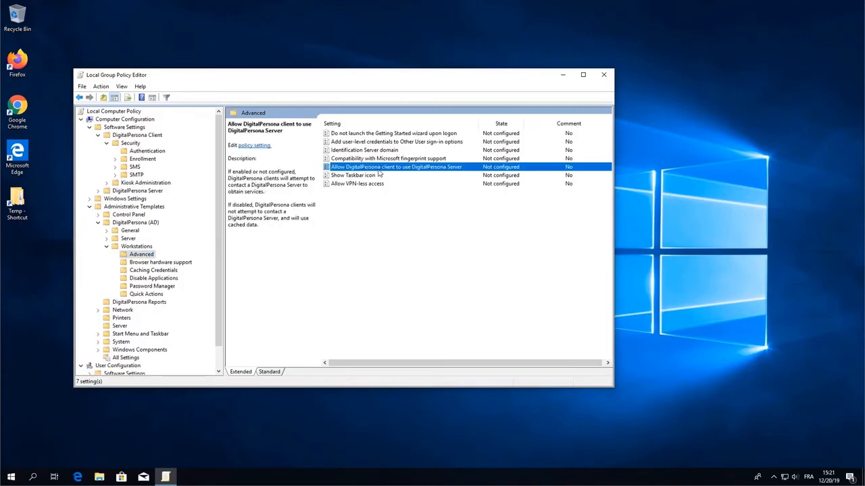
double_click(378, 170)
drag(124, 64, 190, 73)
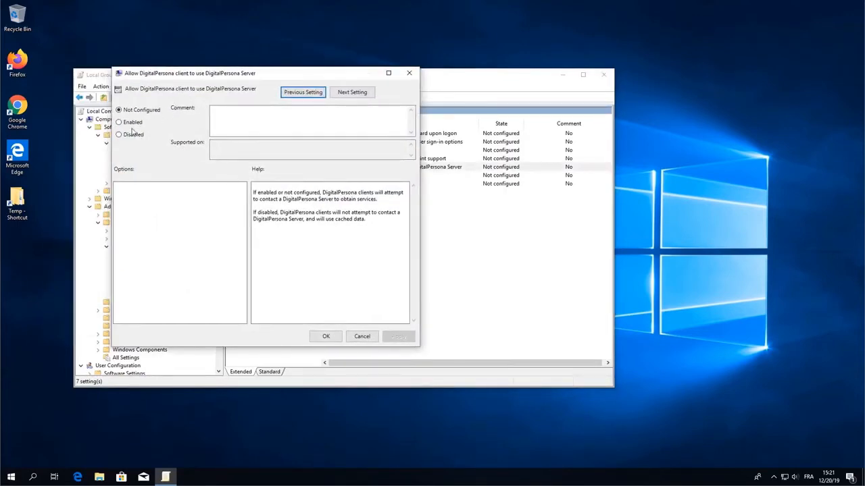
click(119, 135)
click(398, 336)
click(325, 336)
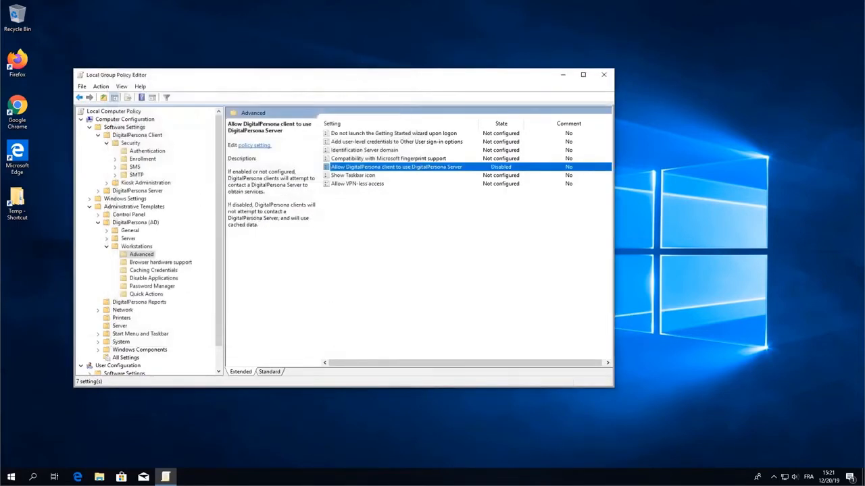